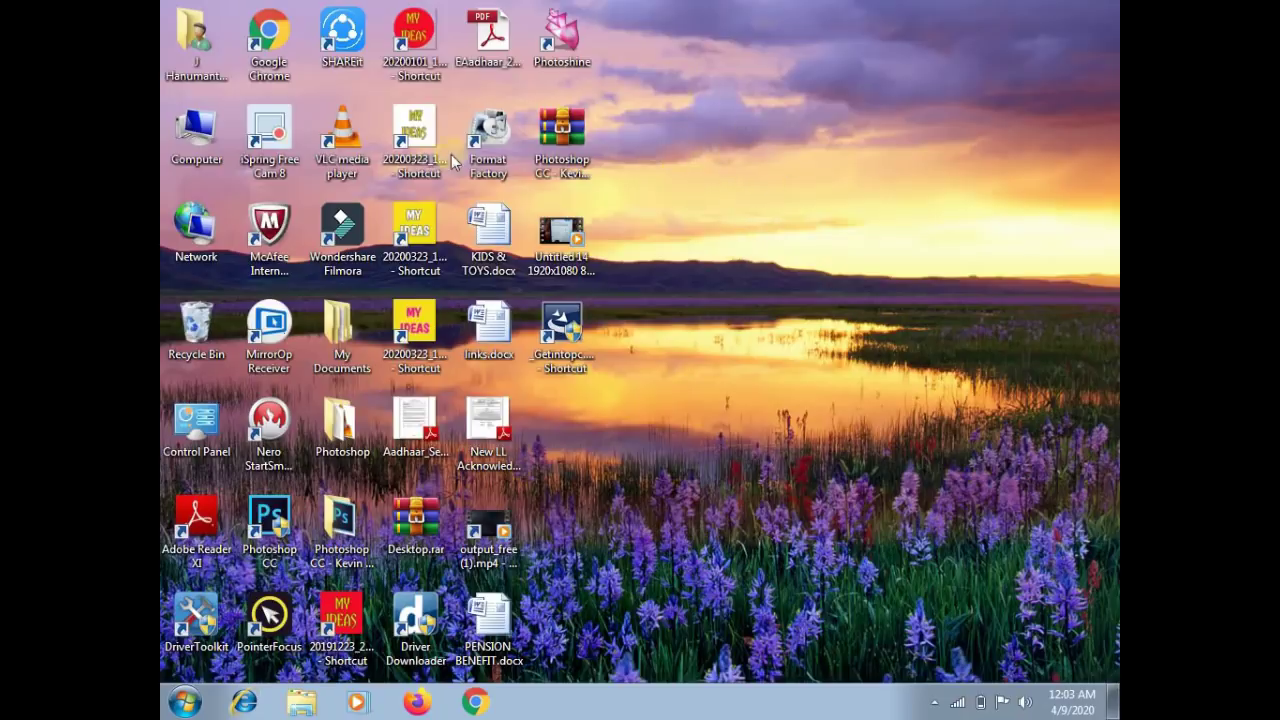
Step: Launch Chrome maximized and load the PFMS website by entering 'pfms' in the address bar
{"action": "double_click", "coordinate": [262, 40]}
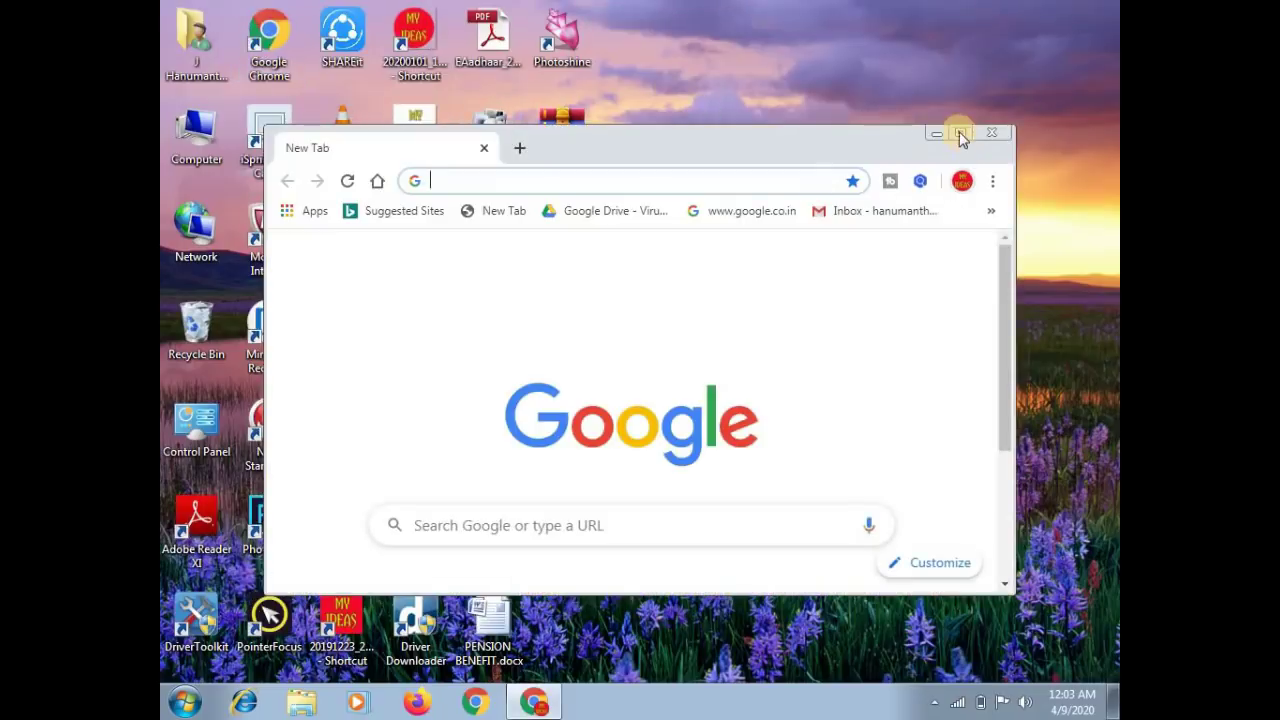
{"action": "double_click", "coordinate": [759, 121]}
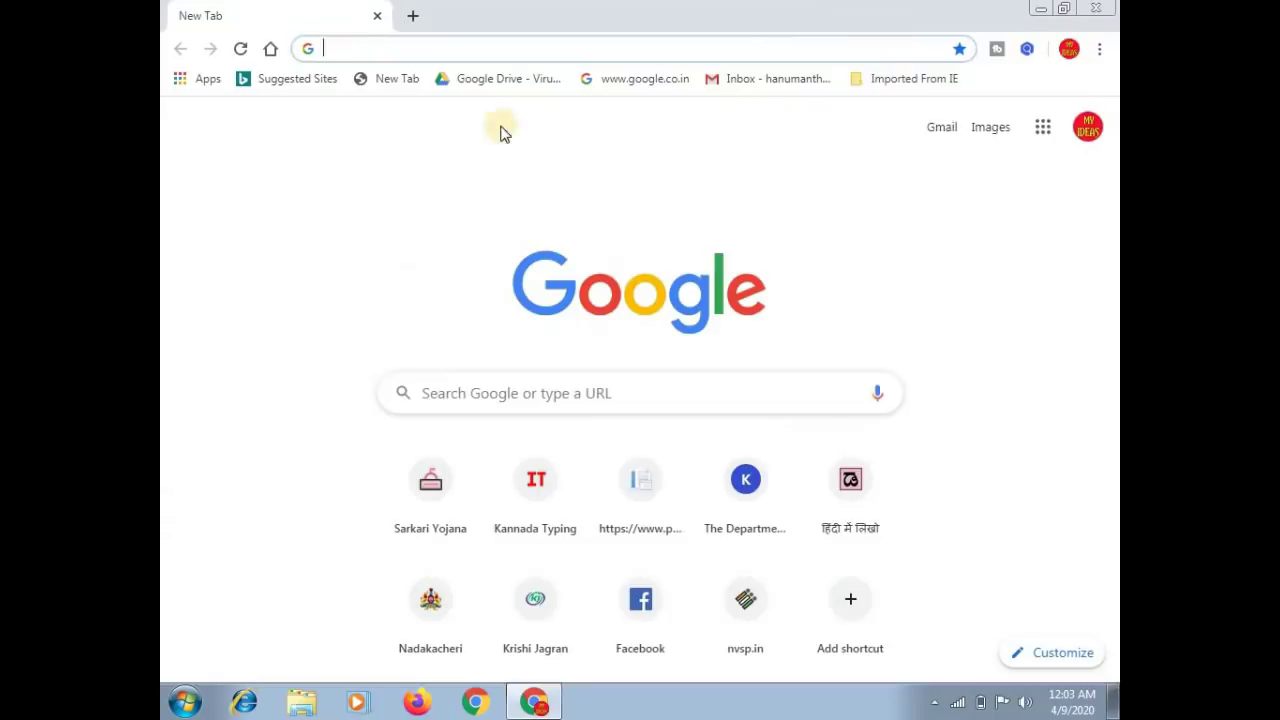
{"action": "left_click", "coordinate": [361, 52]}
{"action": "type", "text": "pf"}
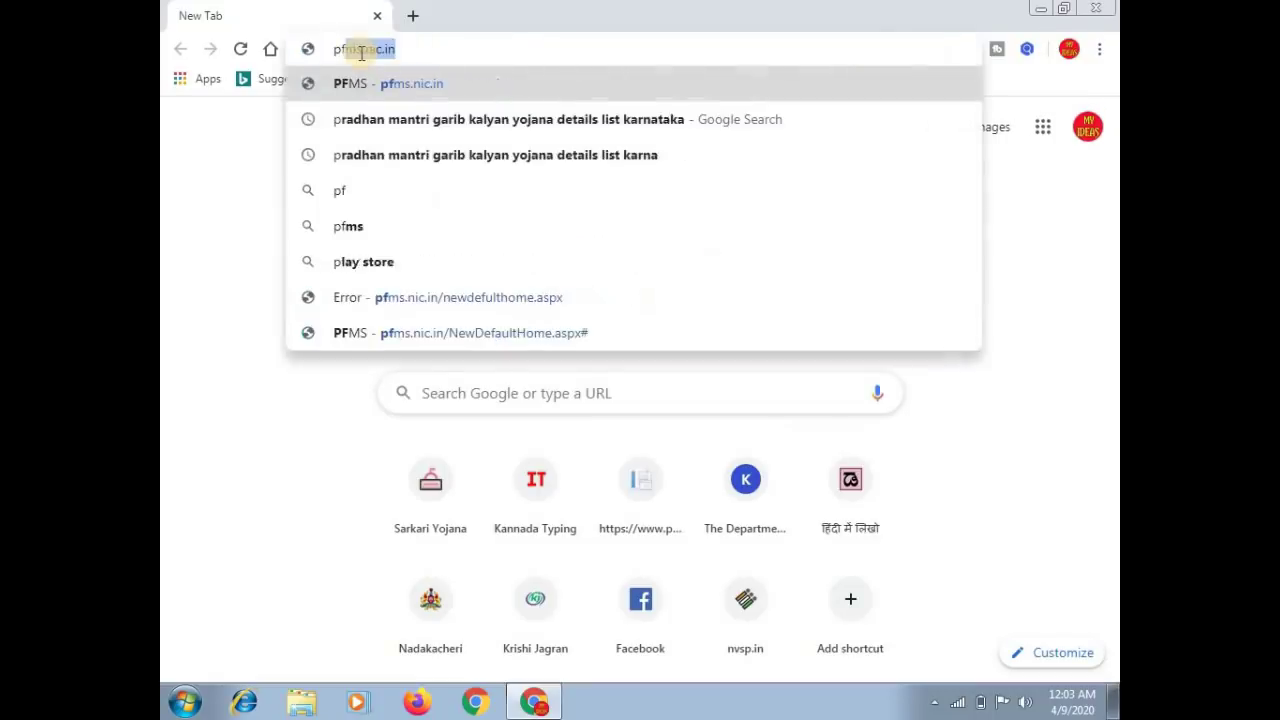
{"action": "type", "text": "ms"}
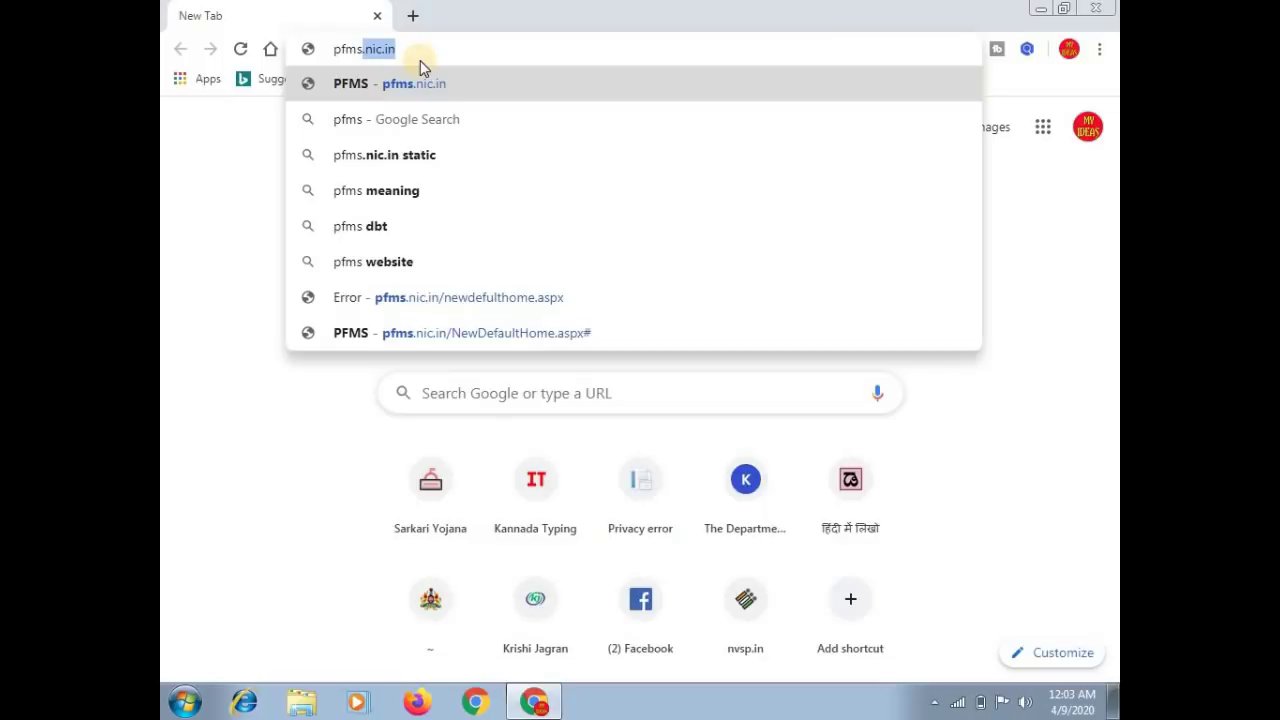
{"action": "key", "text": "Return"}
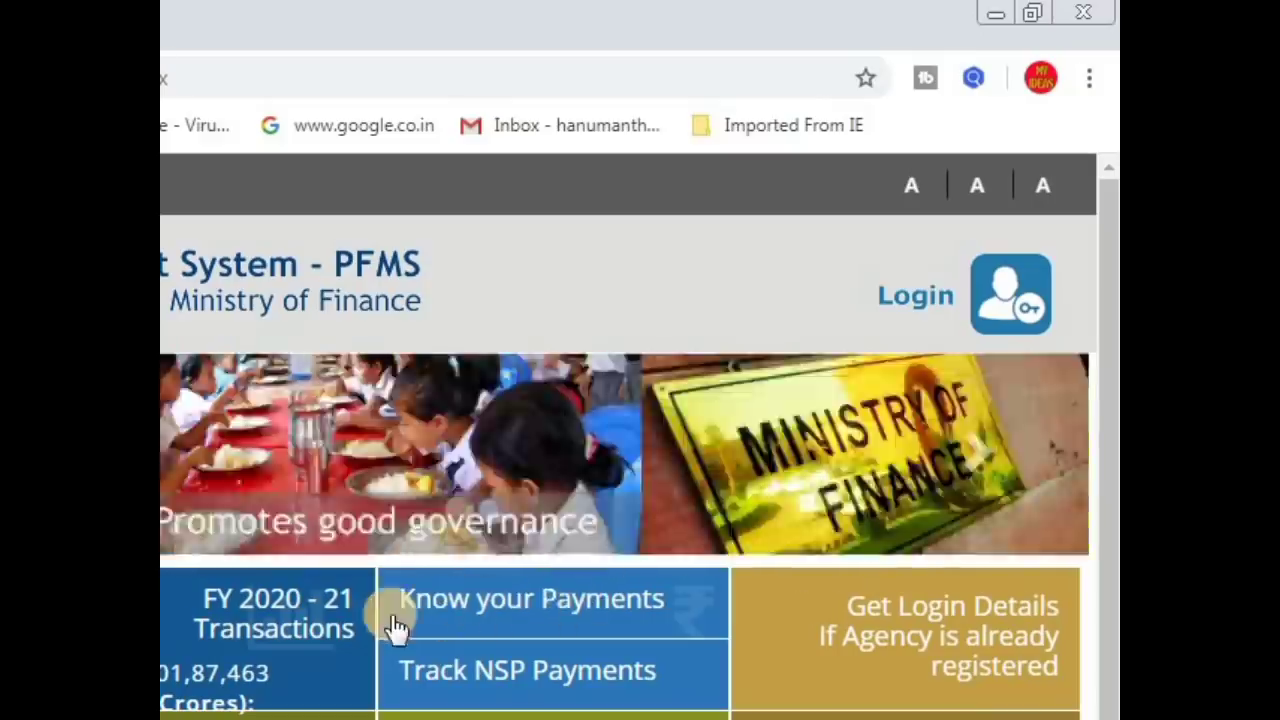
Step: Open the Know your Payments tile to reach the Payment by Account Number form
{"action": "left_click", "coordinate": [512, 620]}
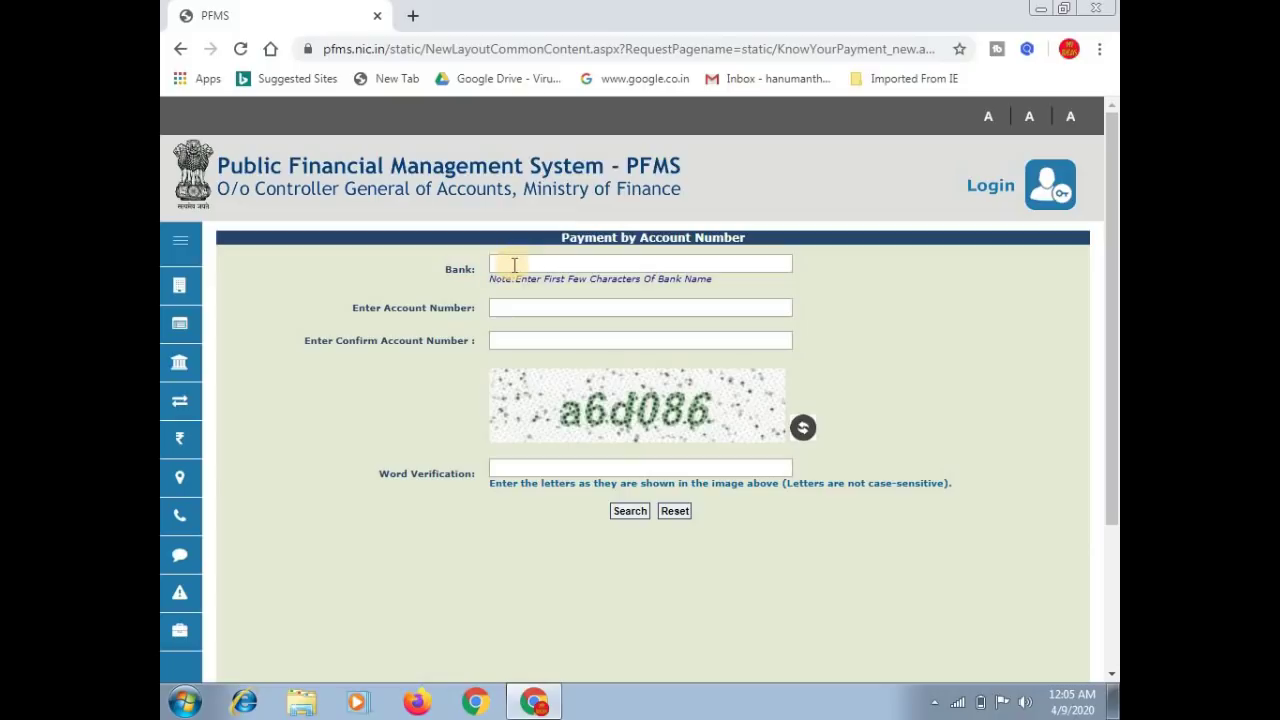
Step: Type 'state' in the Bank field and select STATE BANK OF INDIA from the suggestions
{"action": "left_click", "coordinate": [514, 265]}
{"action": "type", "text": "state"}
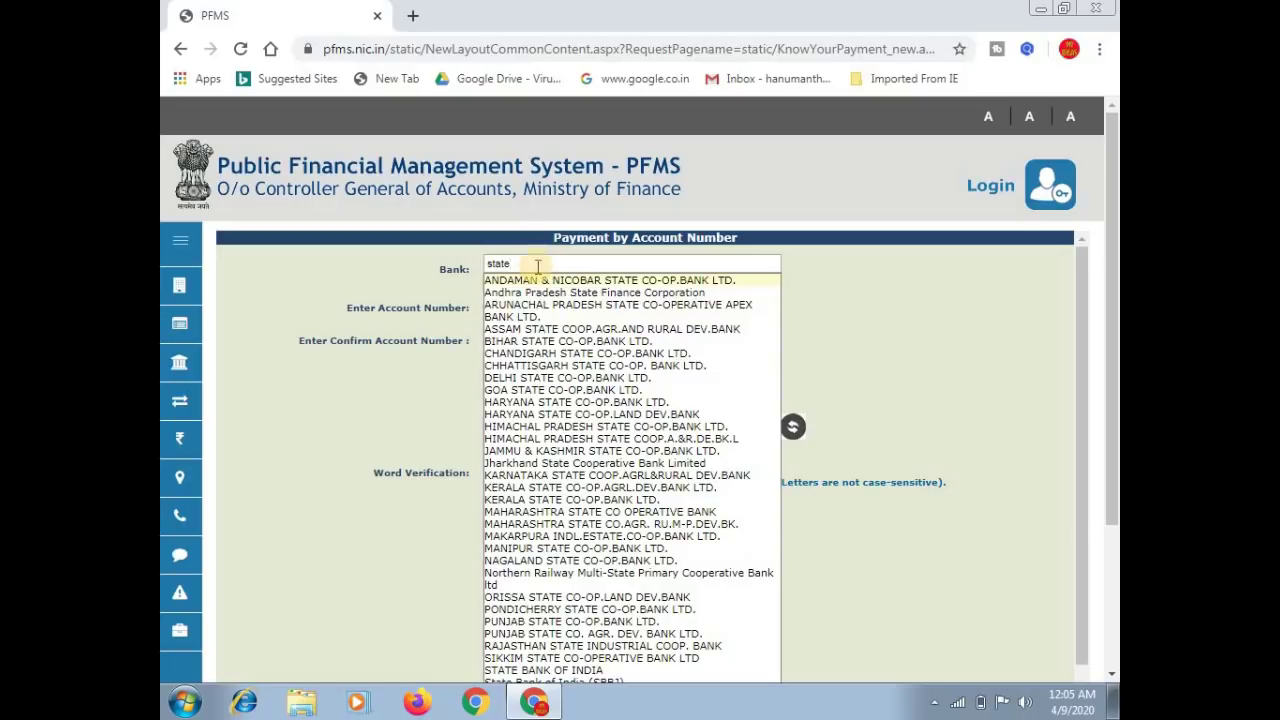
{"action": "key", "text": "Down"}
{"action": "key", "text": "Down"}
{"action": "key", "text": "Down"}
{"action": "key", "text": "Down"}
{"action": "key", "text": "Down"}
{"action": "key", "text": "Down"}
{"action": "key", "text": "Down"}
{"action": "key", "text": "Down"}
{"action": "key", "text": "Down"}
{"action": "key", "text": "Down"}
{"action": "key", "text": "Down"}
{"action": "key", "text": "Down"}
{"action": "key", "text": "Down"}
{"action": "key", "text": "Down"}
{"action": "key", "text": "Down"}
{"action": "key", "text": "Down"}
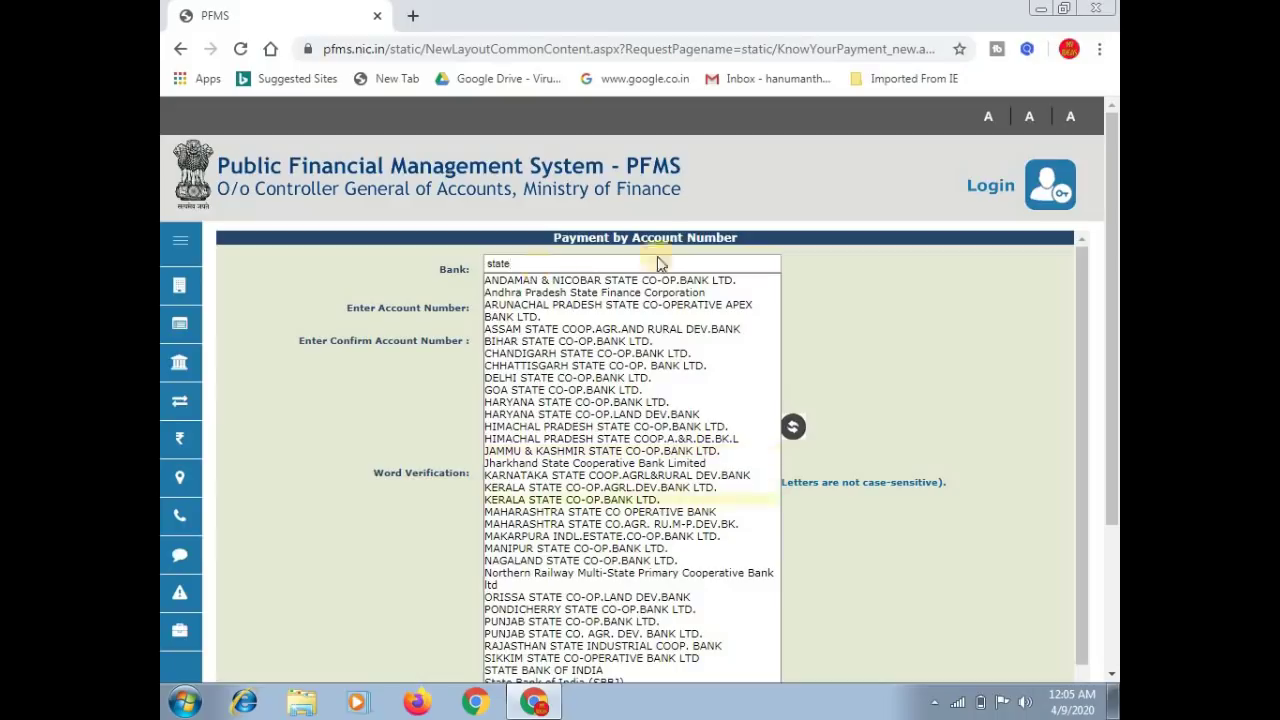
{"action": "left_click", "coordinate": [558, 671]}
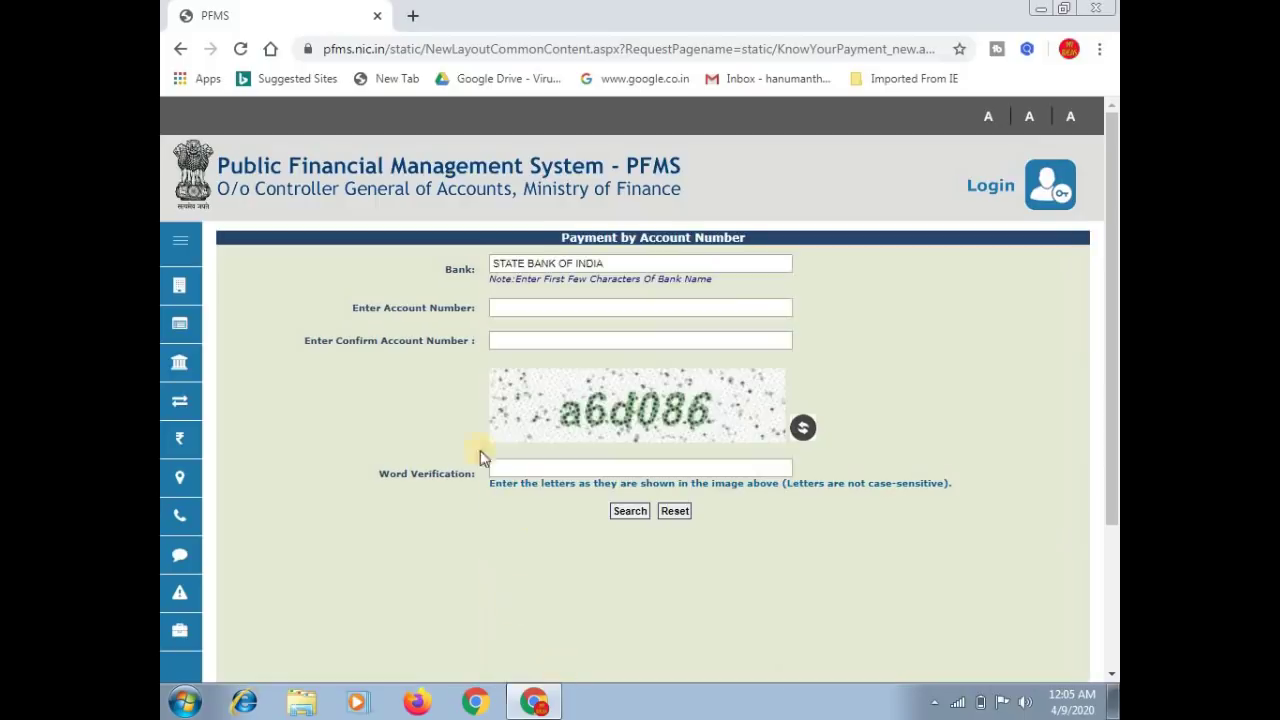
Step: Enter the account number, enter it again in Confirm Account Number, and type the captcha into Word Verification
{"action": "left_click", "coordinate": [520, 310]}
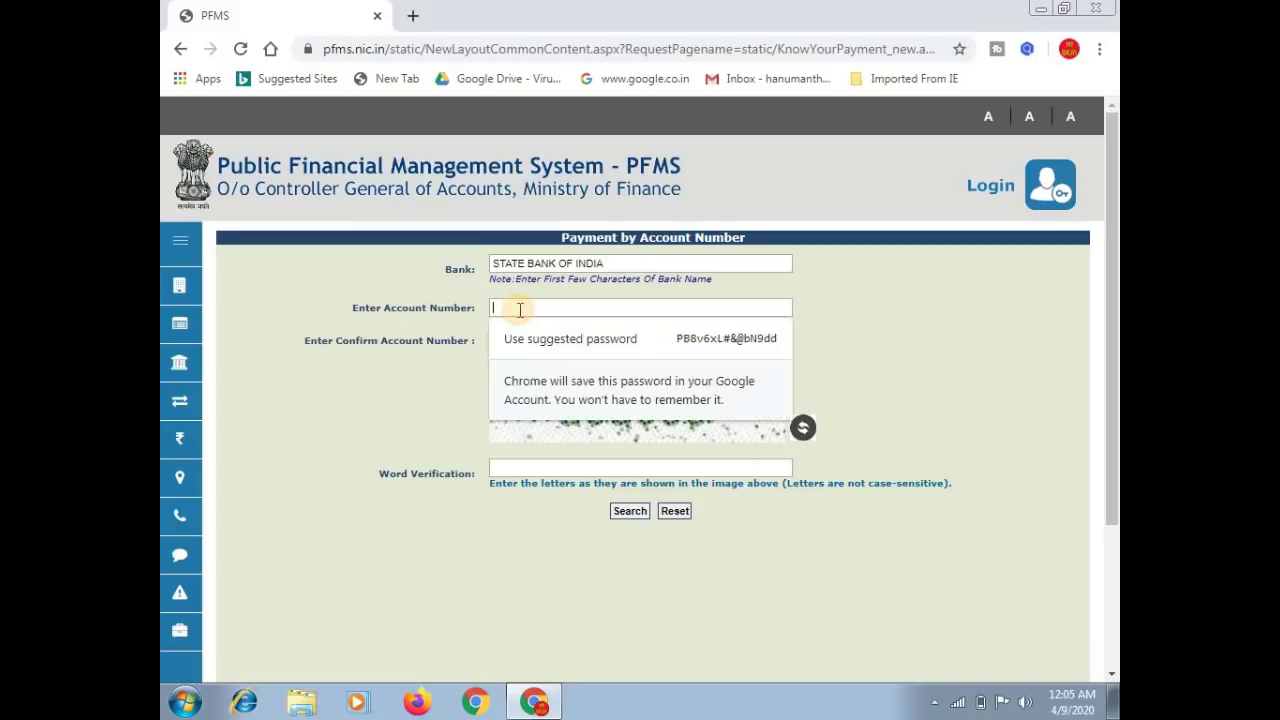
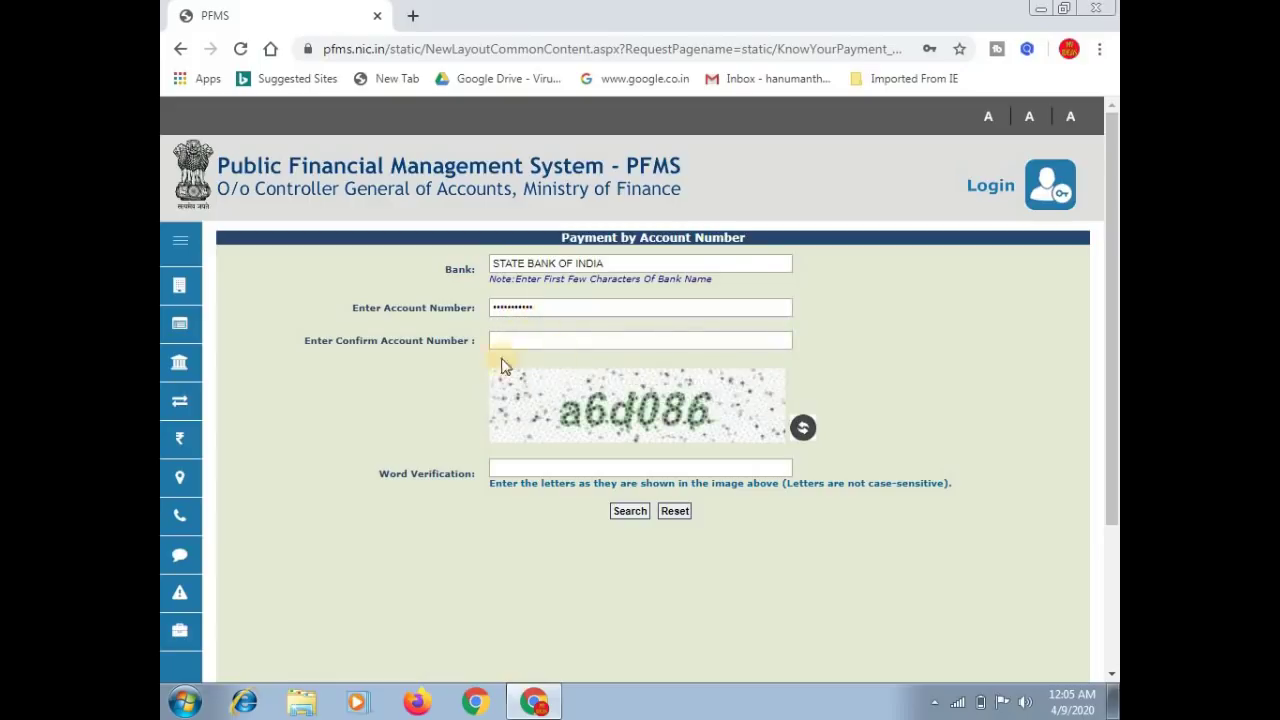
{"action": "left_click", "coordinate": [508, 343]}
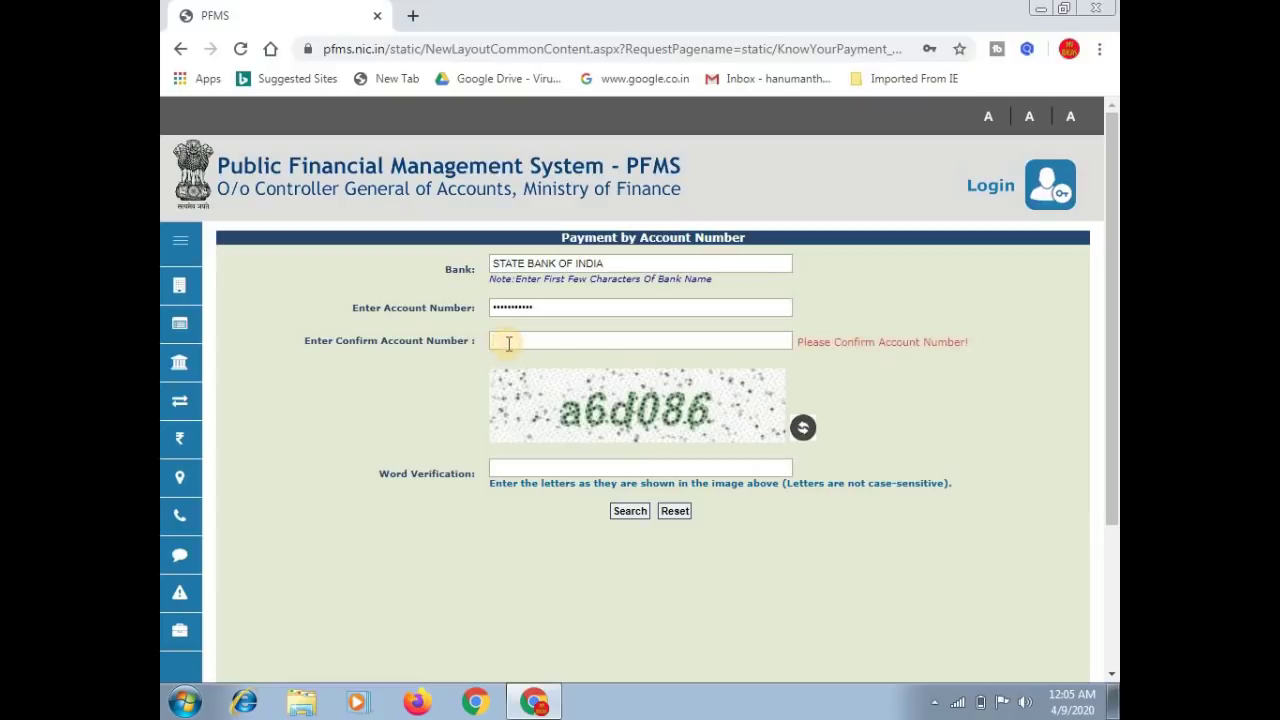
{"action": "type", "text": "00000000000"}
{"action": "left_click", "coordinate": [534, 467]}
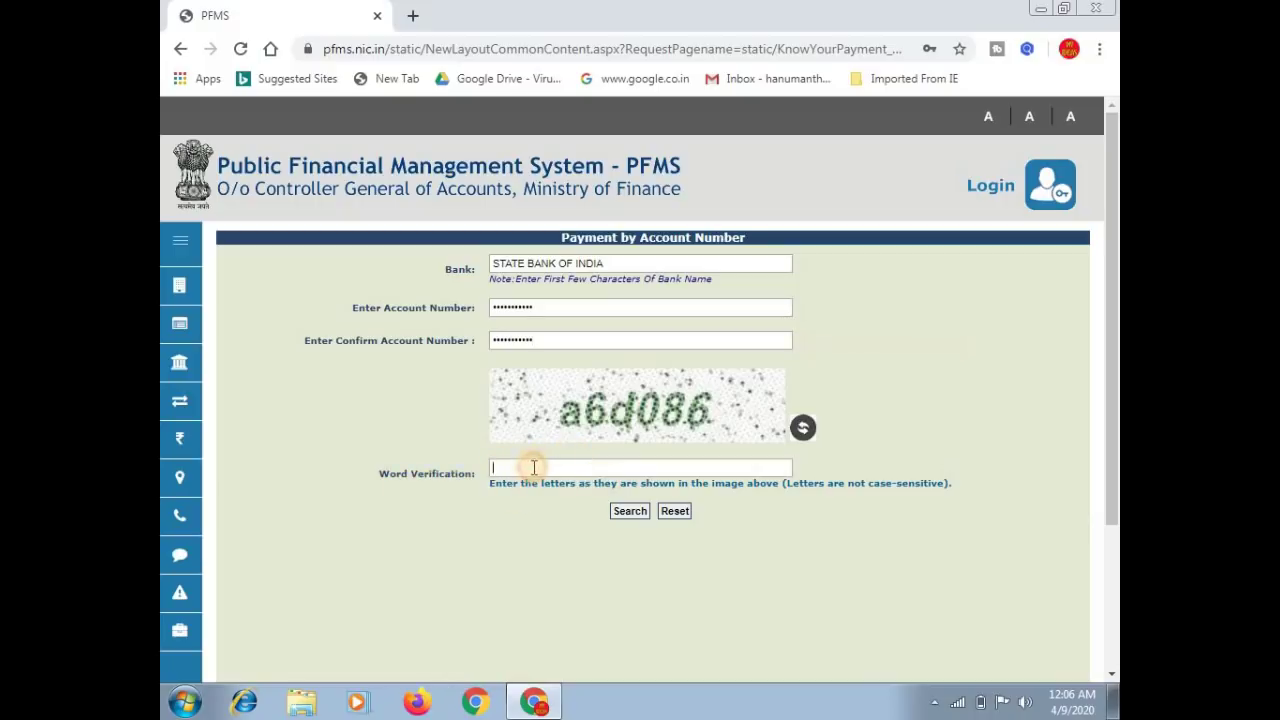
{"action": "type", "text": "a6d086"}
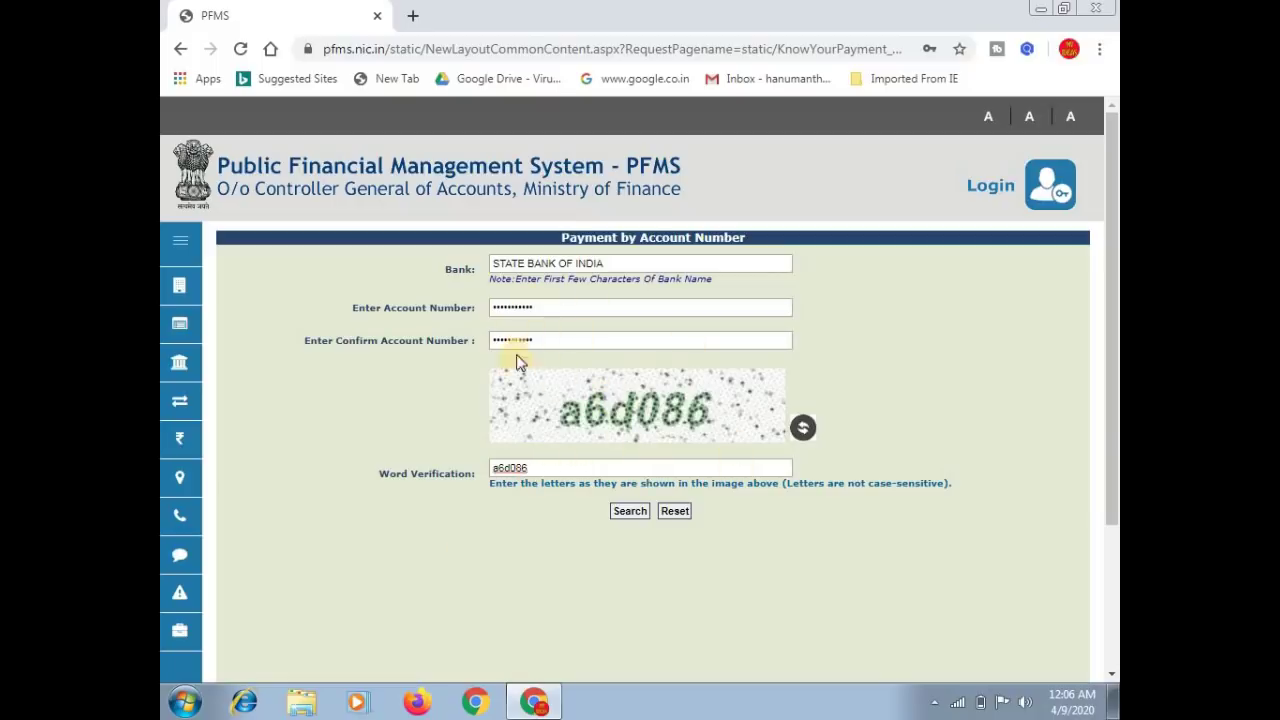
{"action": "left_click", "coordinate": [628, 514]}
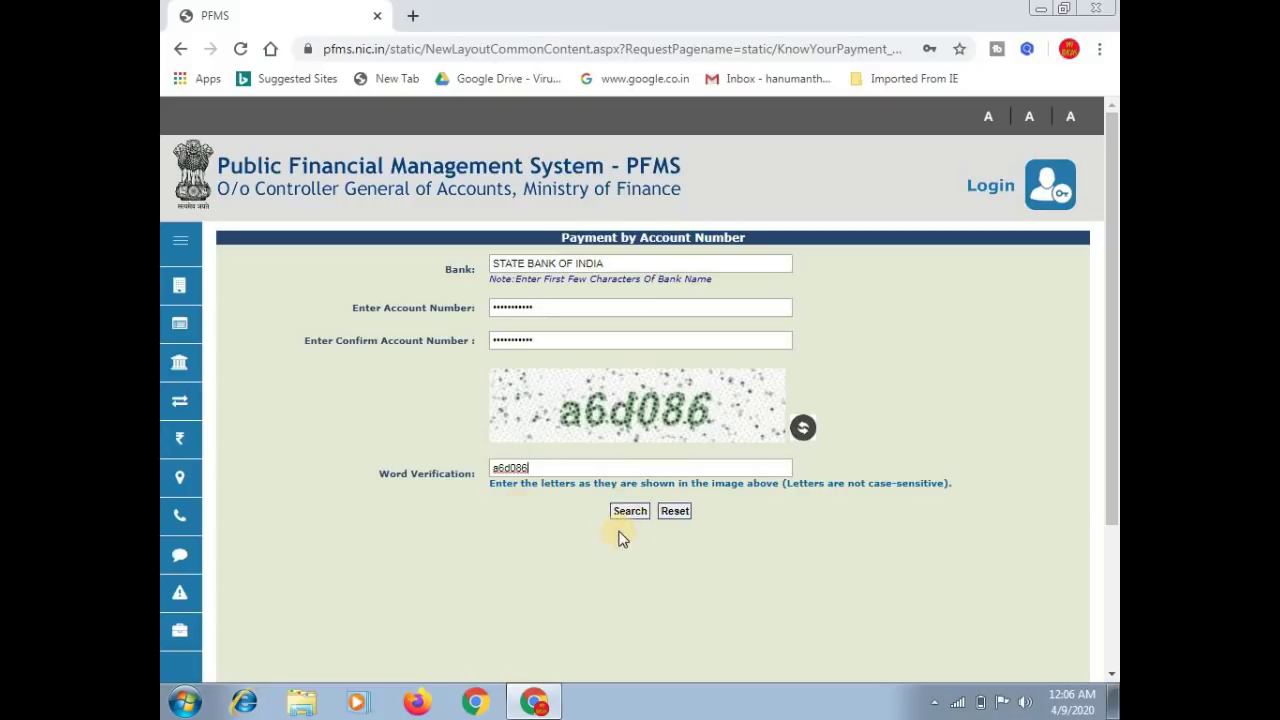